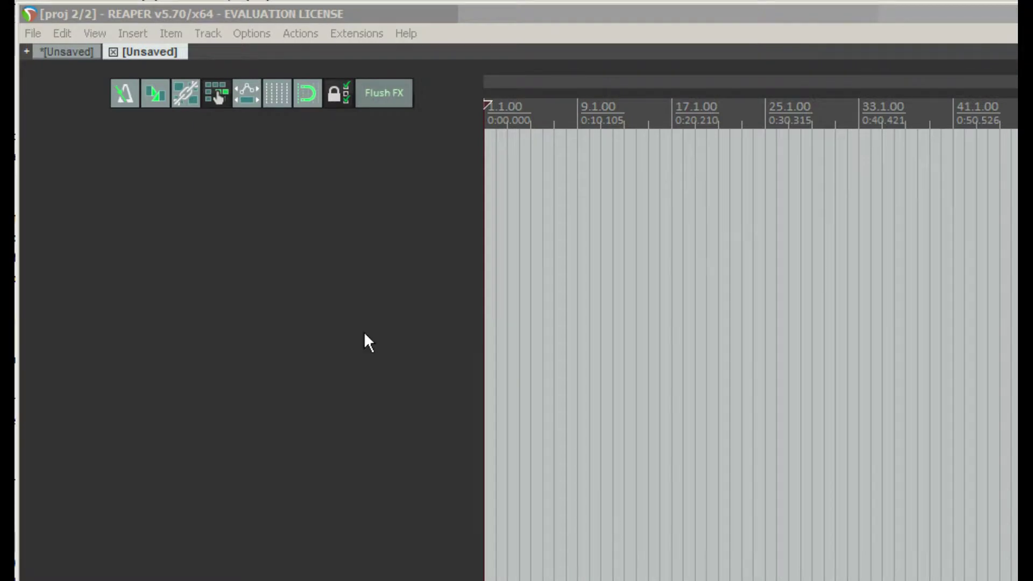
Add a track recording from All MIDI Inputs, All Channels, with input monitoring on.
double_click(355, 313)
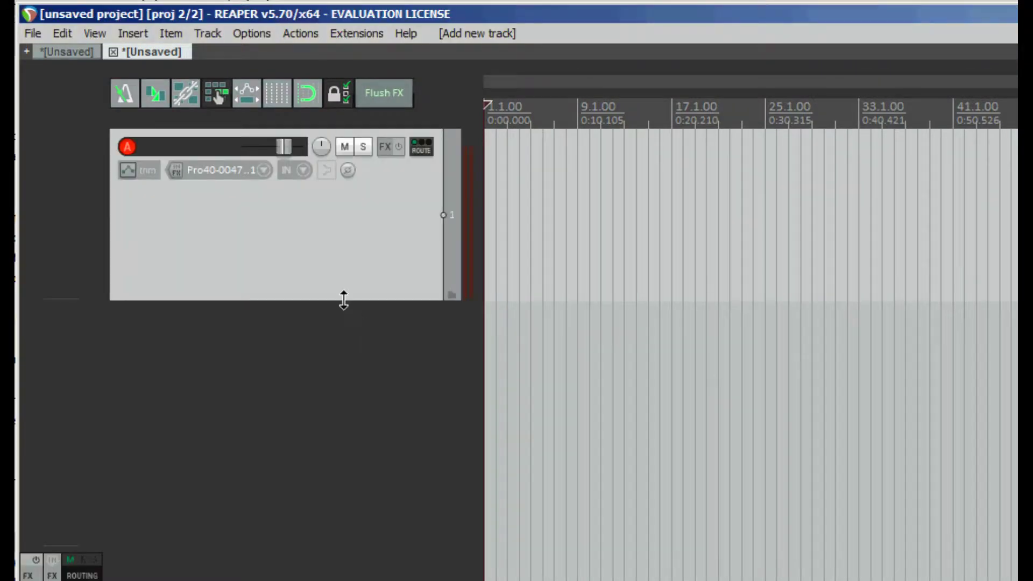
left_click(266, 170)
mouse_move(305, 216)
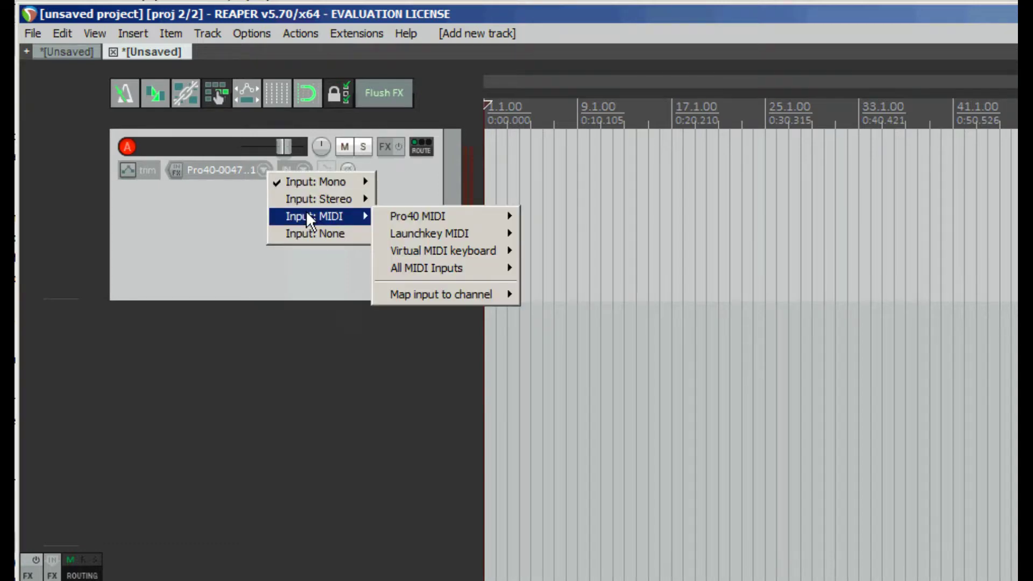
mouse_move(462, 275)
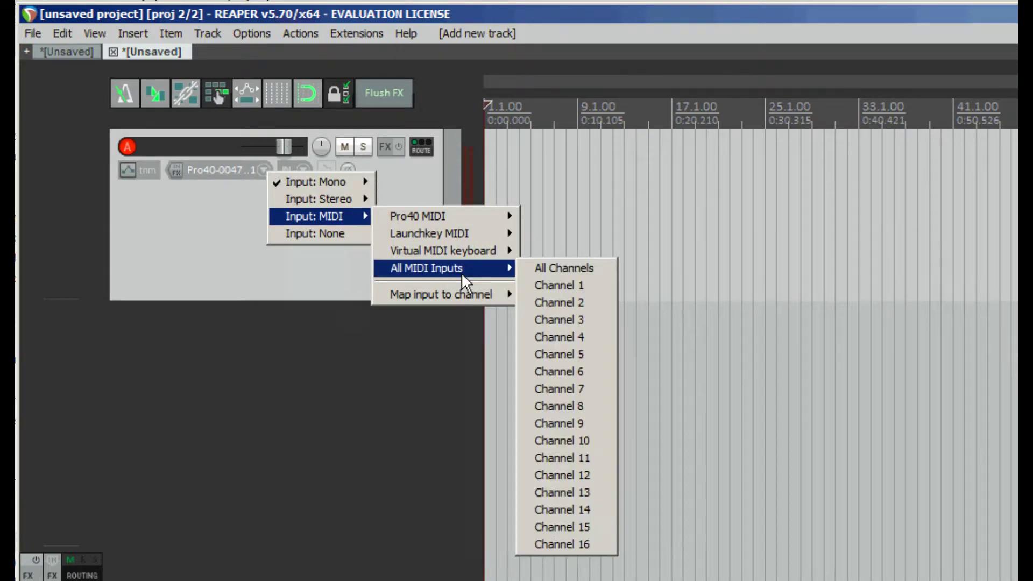
left_click(556, 270)
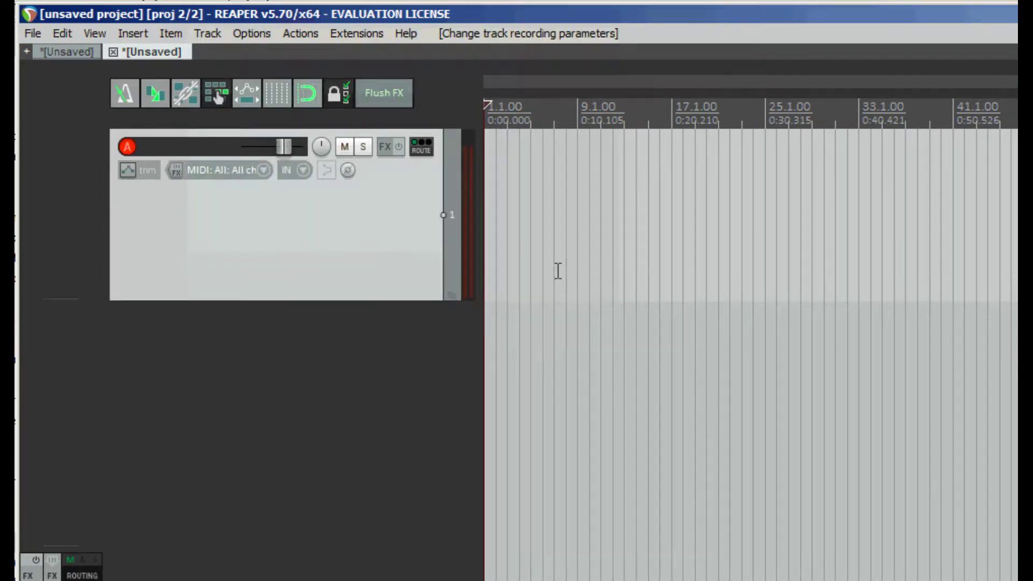
left_click(325, 173)
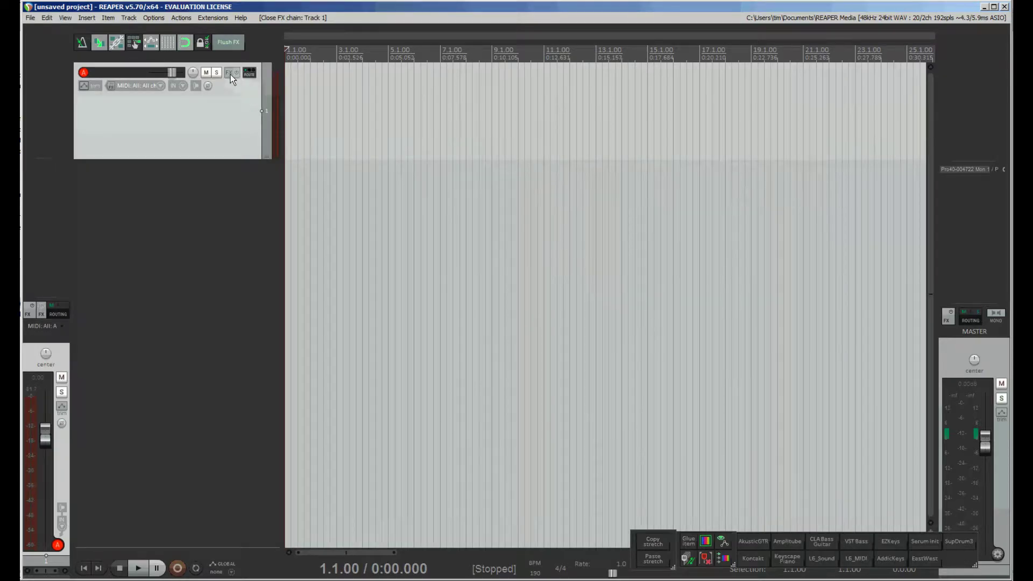
Load VST: ReaControlMIDI (Cockos) on Track 1, show its log, and move the FX window aside.
left_click(385, 147)
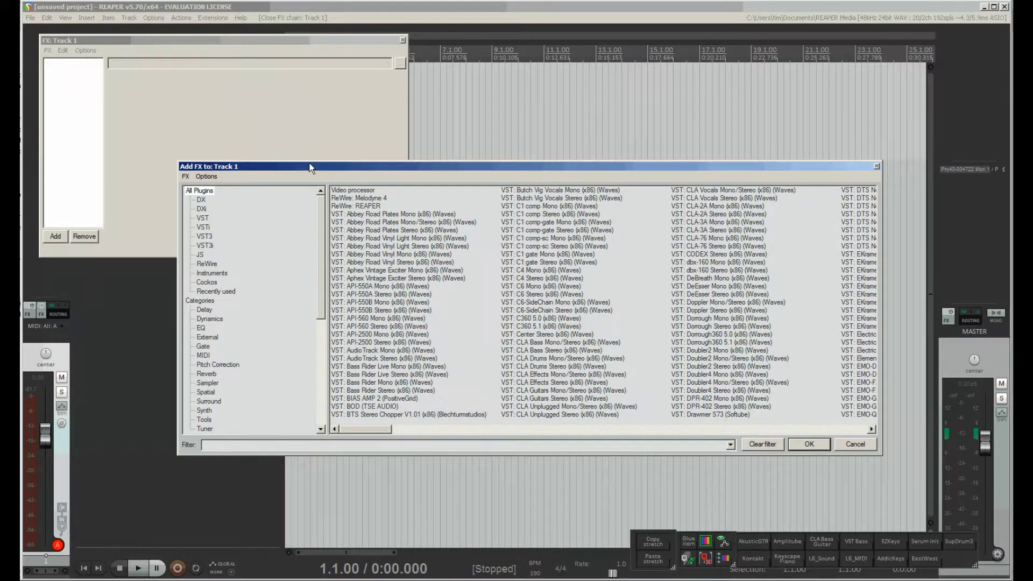
type("reacont")
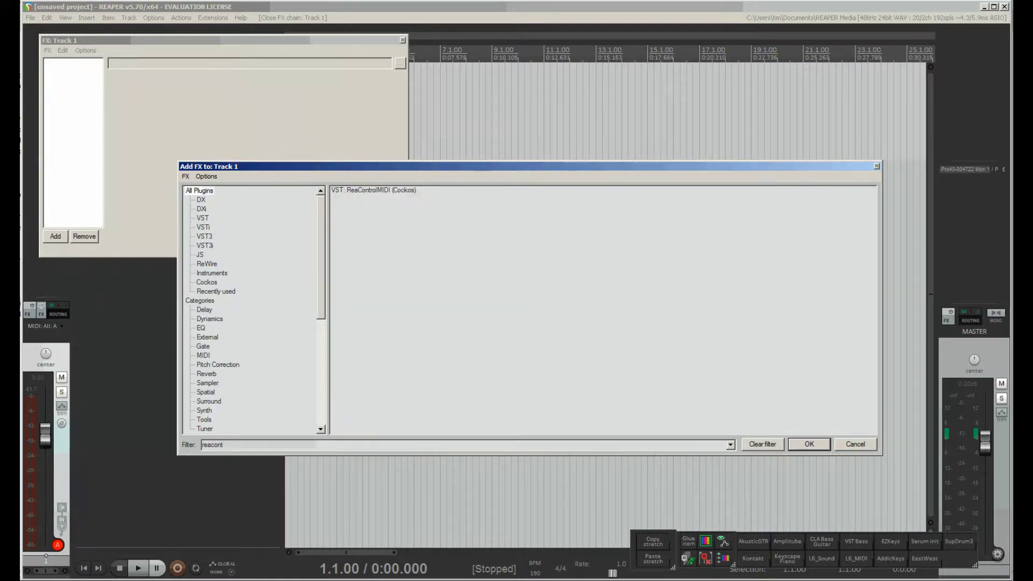
left_click(376, 192)
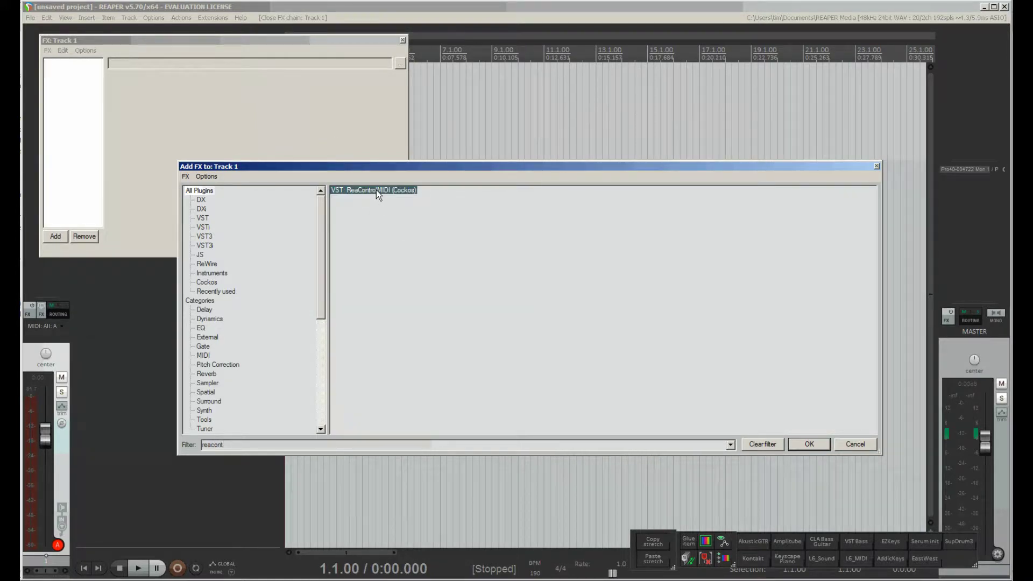
double_click(376, 190)
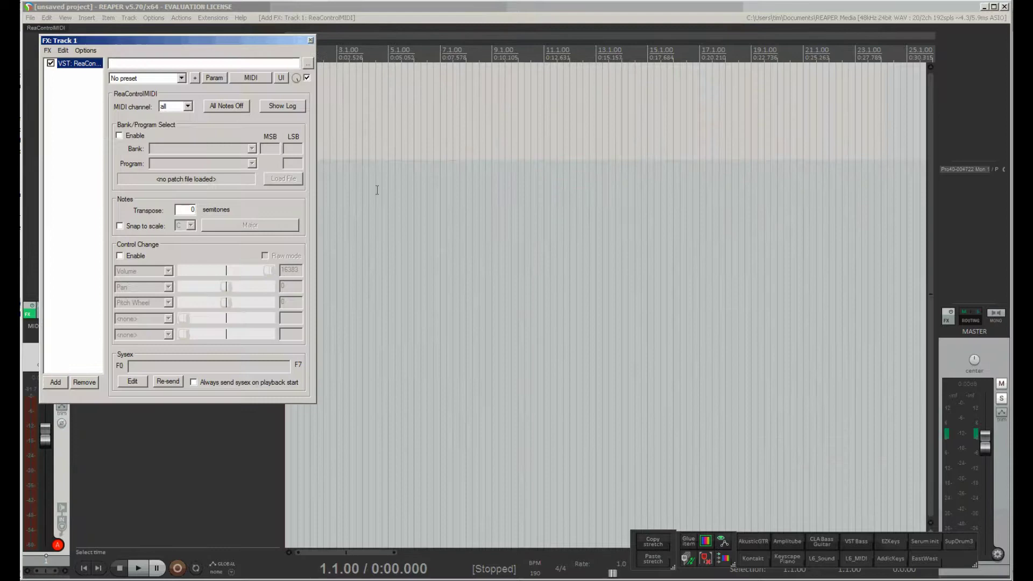
left_click(267, 108)
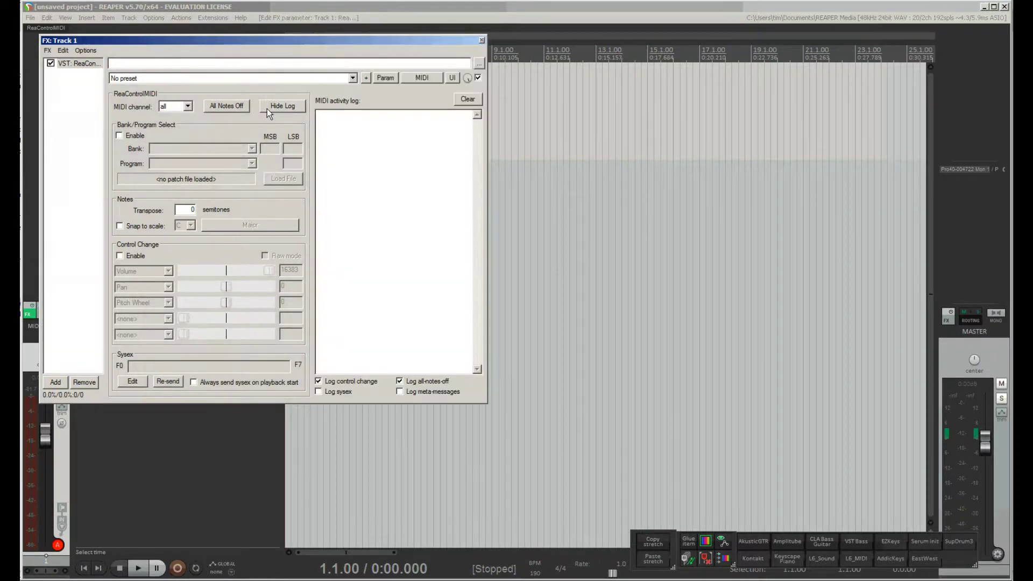
left_click_drag(262, 43, 535, 68)
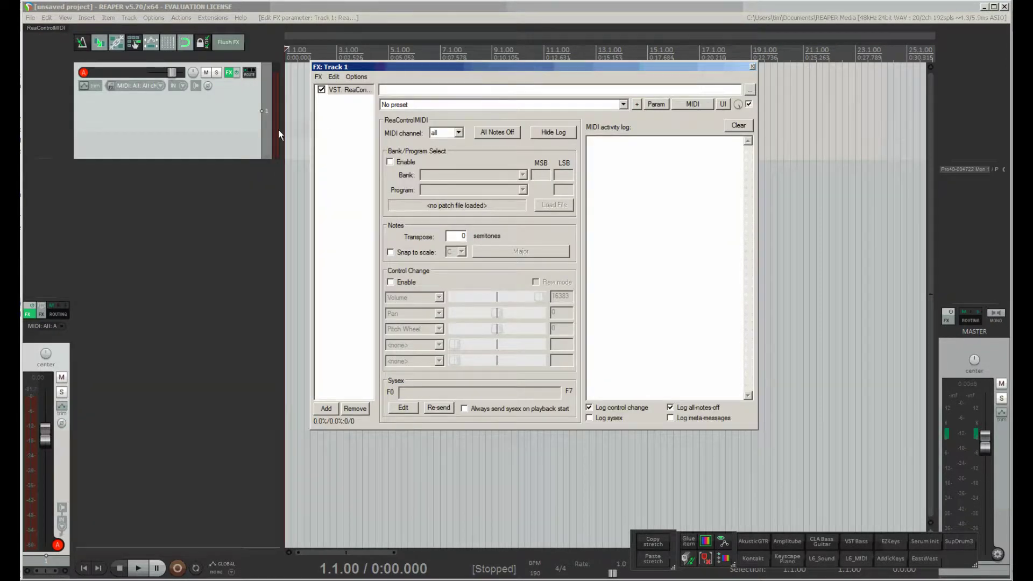
Return focus to the main window so incoming CC46/CC47 messages fill ReaControlMIDI's log.
left_click(233, 128)
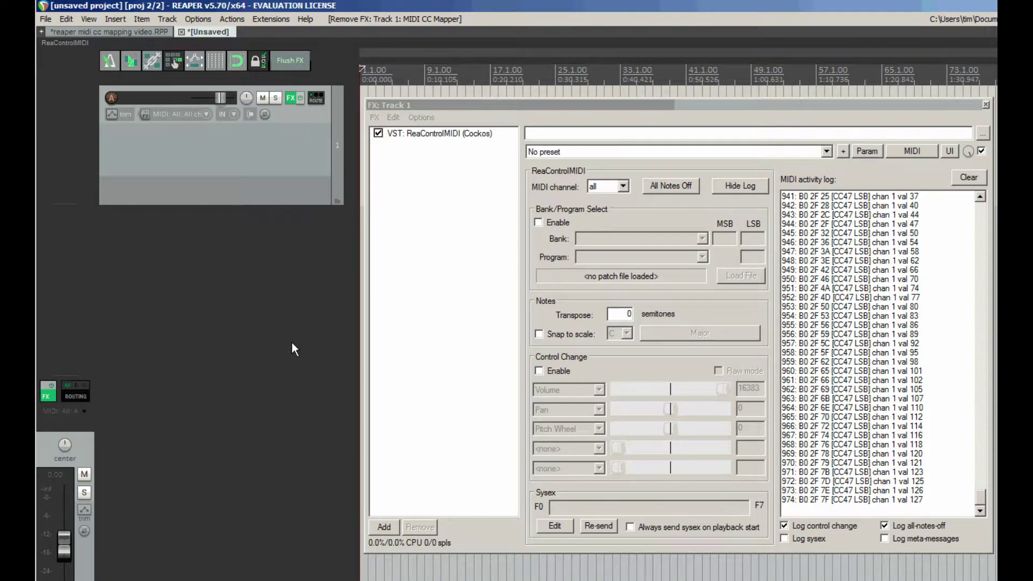
Add JS: MIDI CC Mapper to Track 1's FX chain.
left_click(399, 530)
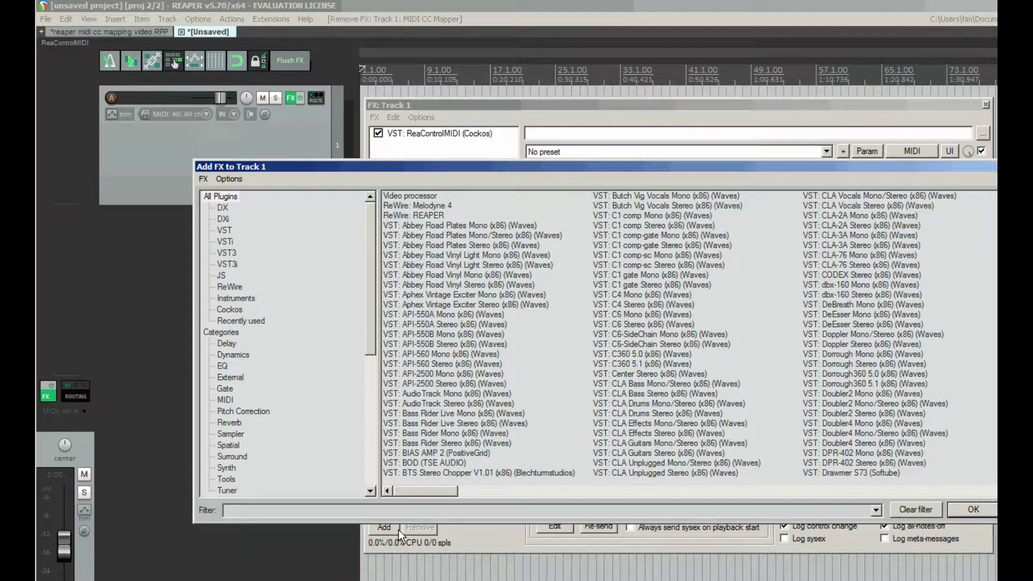
type("midi cc")
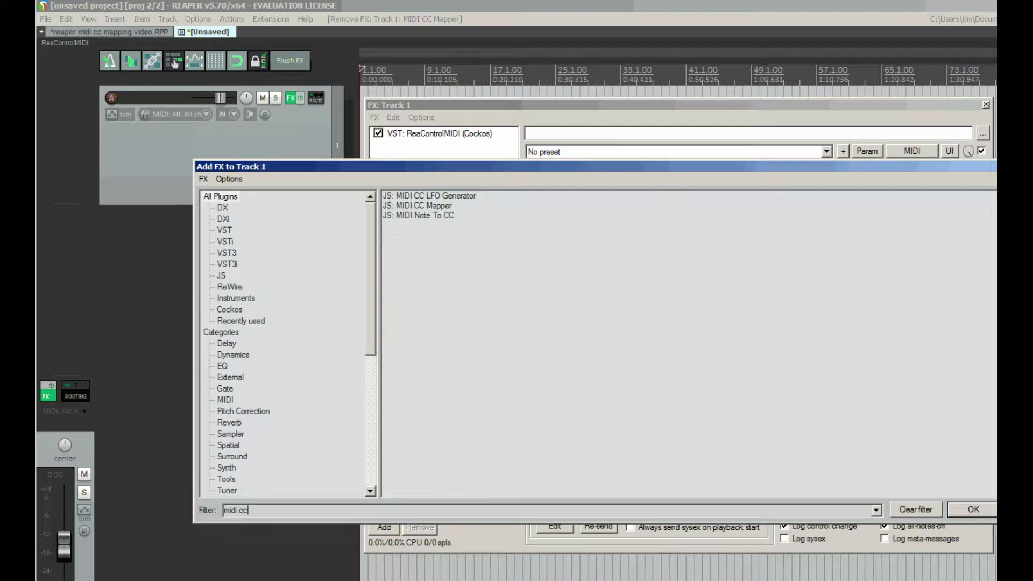
left_click(446, 207)
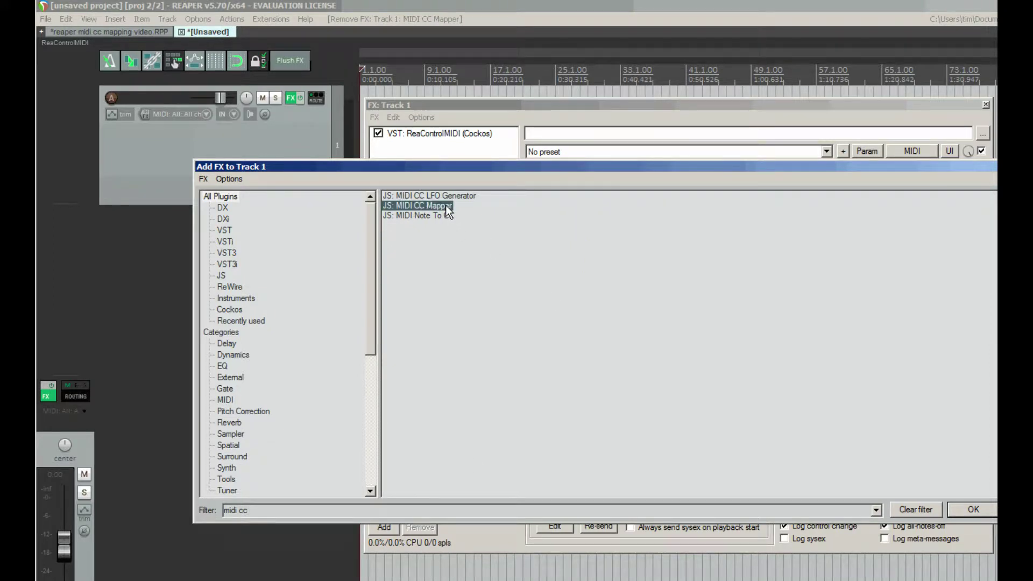
double_click(446, 207)
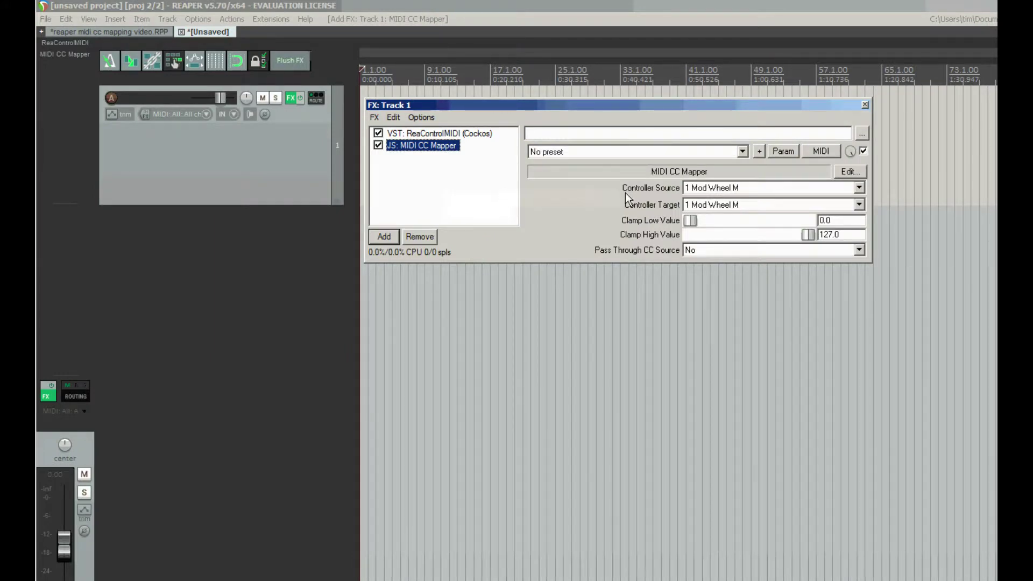
Set the mapper's Controller Source to 46, keeping Controller Target as 1 Mod Wheel M.
left_click(706, 191)
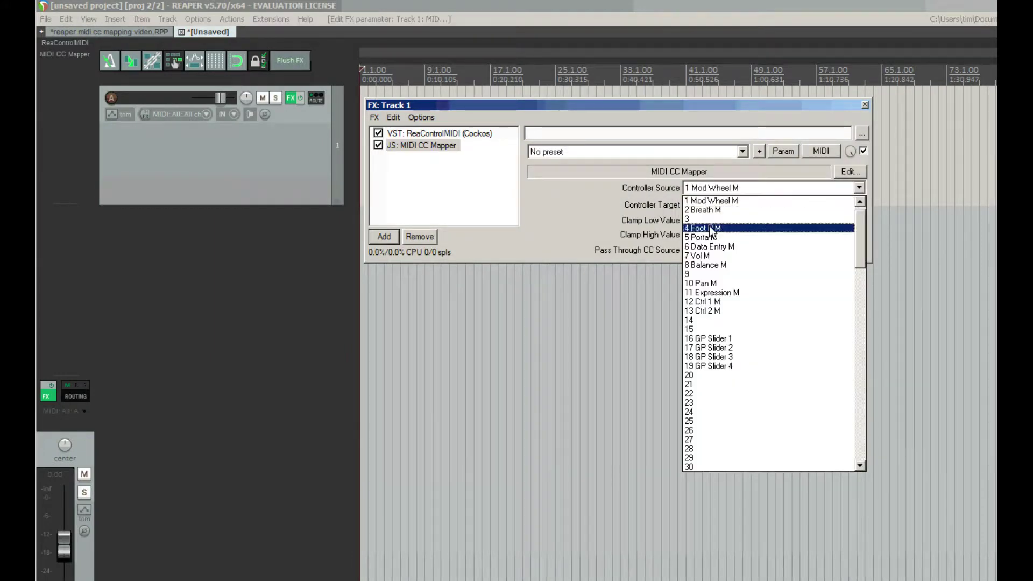
scroll(711, 331, "down", 2)
scroll(718, 371, "down", 4)
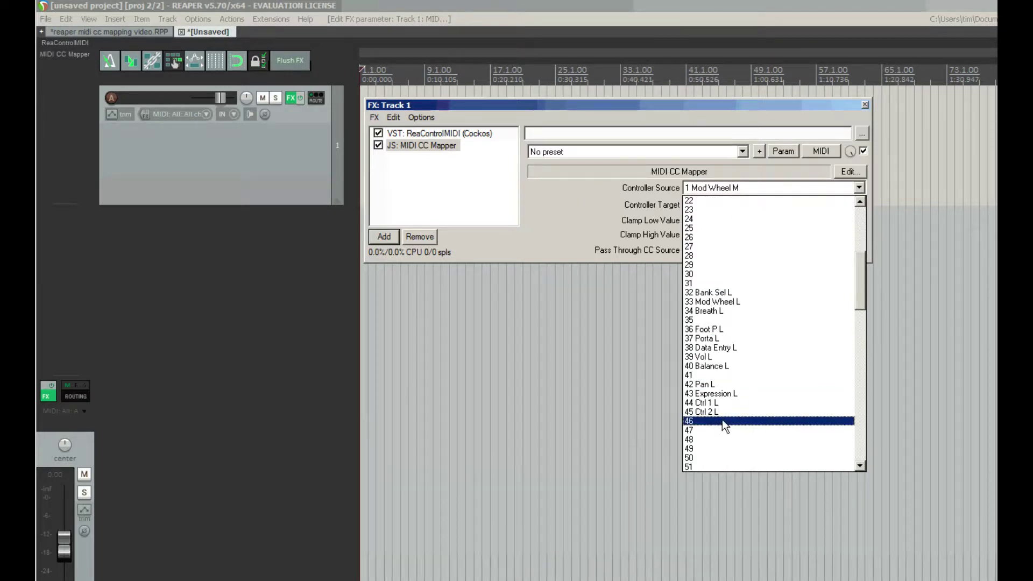
left_click(723, 421)
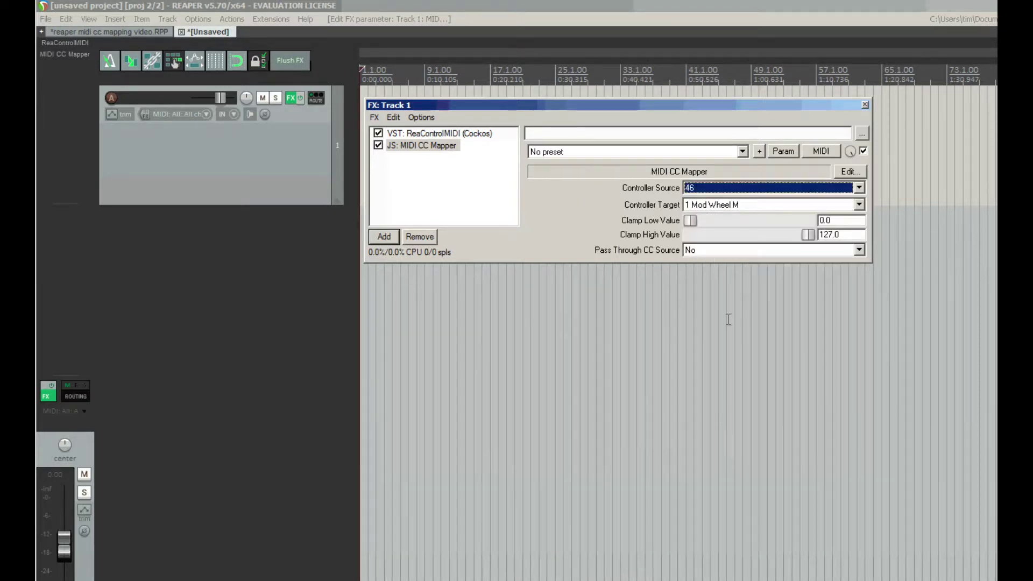
left_click(735, 208)
left_click(727, 220)
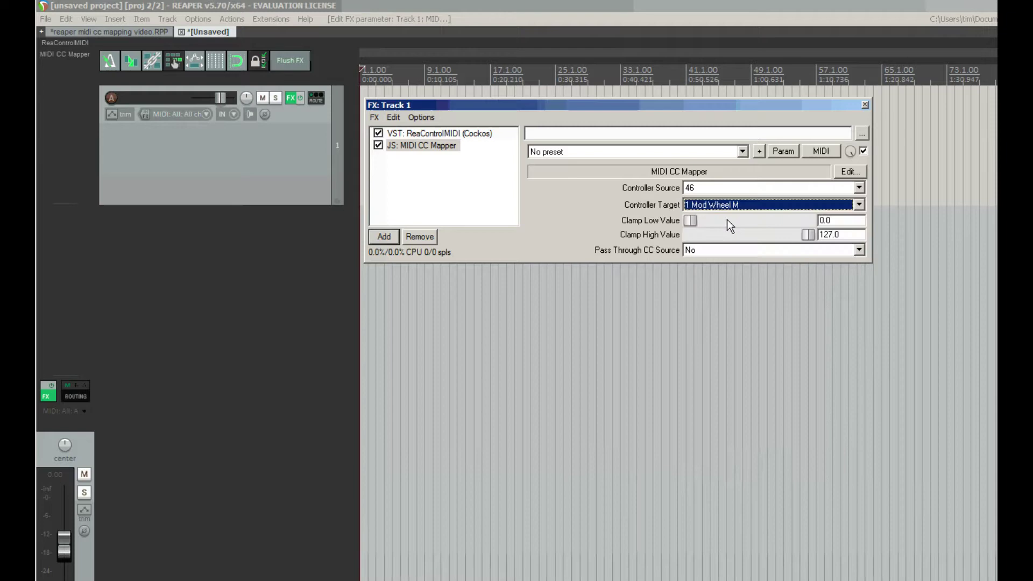
Add a second JS: MIDI CC Mapper to the chain.
left_click(379, 237)
type("midi cc")
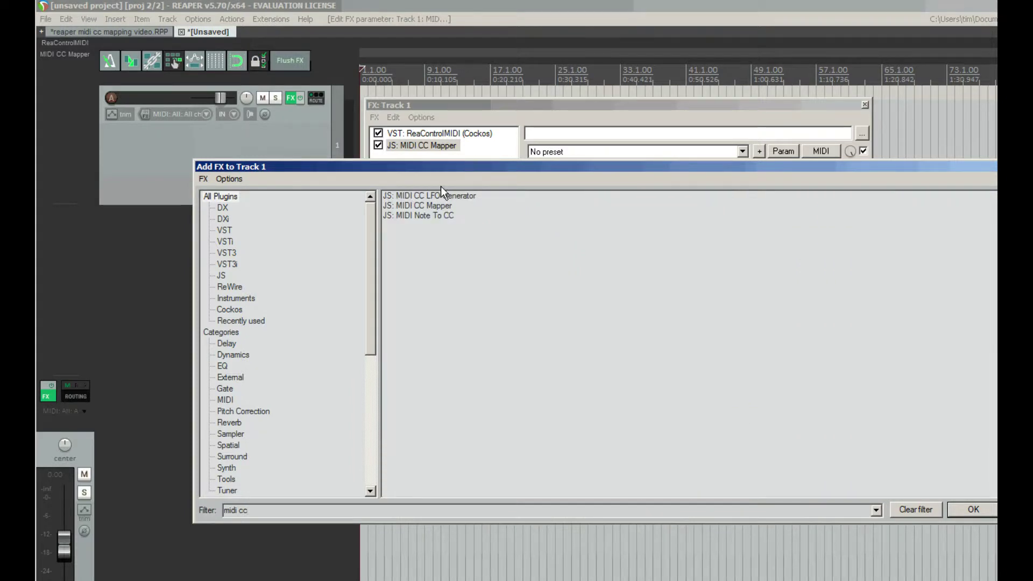
double_click(438, 205)
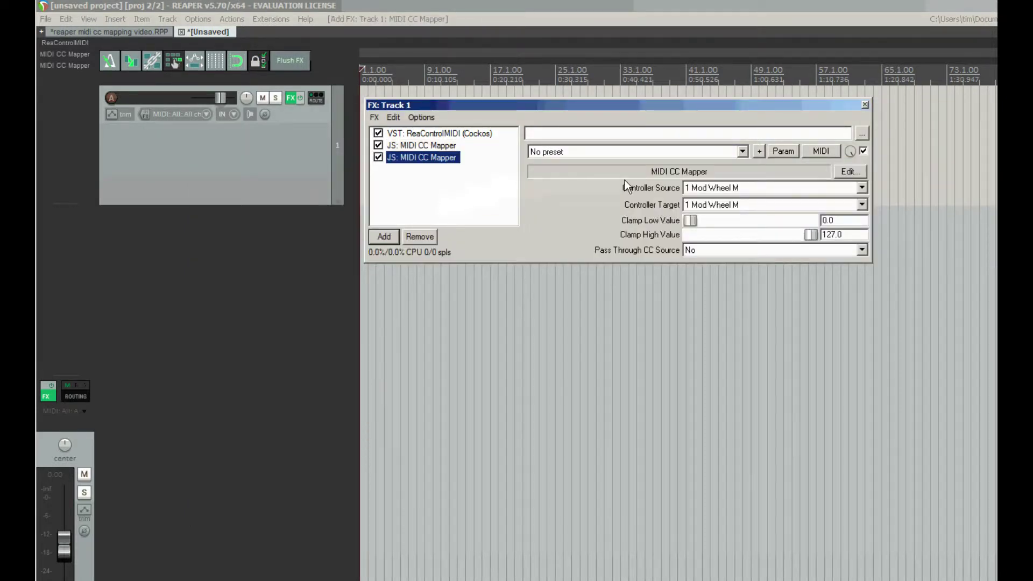
Set the second mapper's Controller Source to 47 and Controller Target to 11 Expression M.
left_click(718, 191)
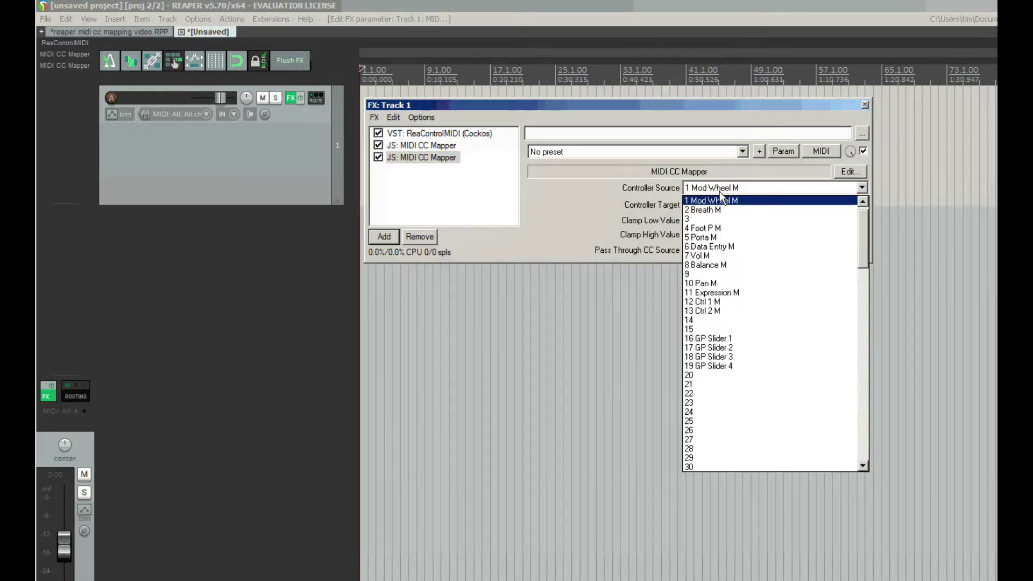
scroll(727, 321, "down", 1)
scroll(726, 334, "down", 7)
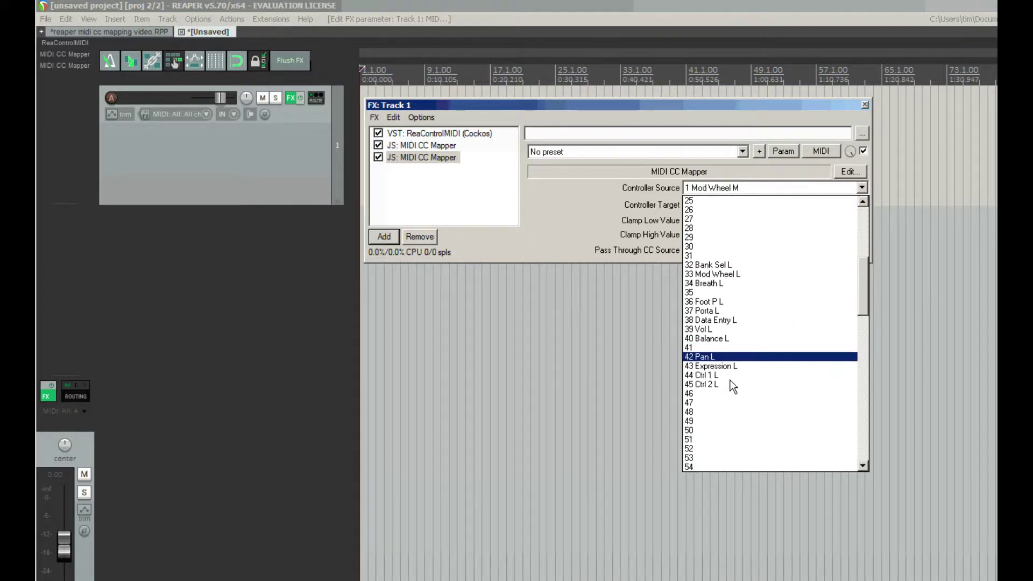
left_click(718, 405)
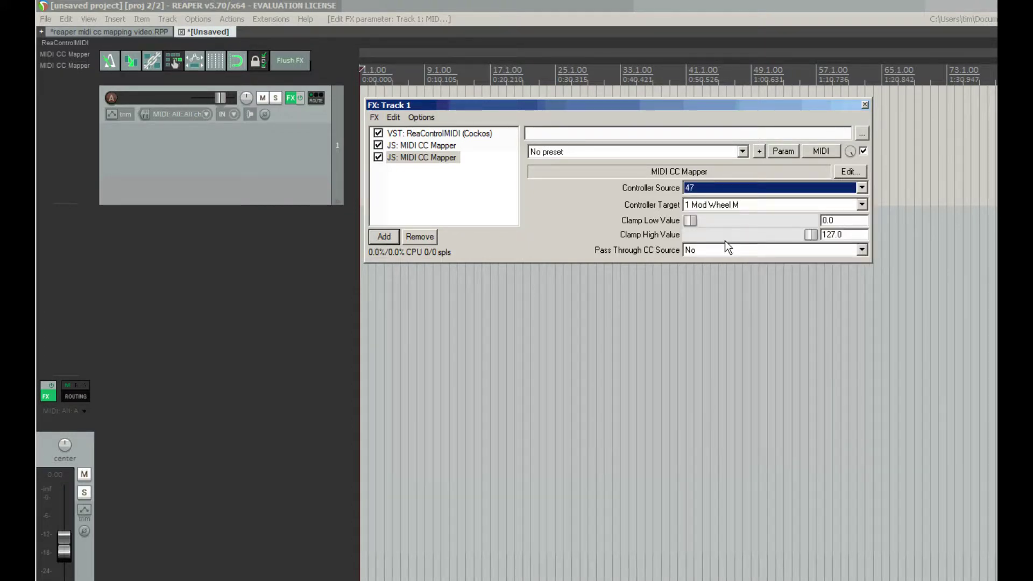
left_click(727, 204)
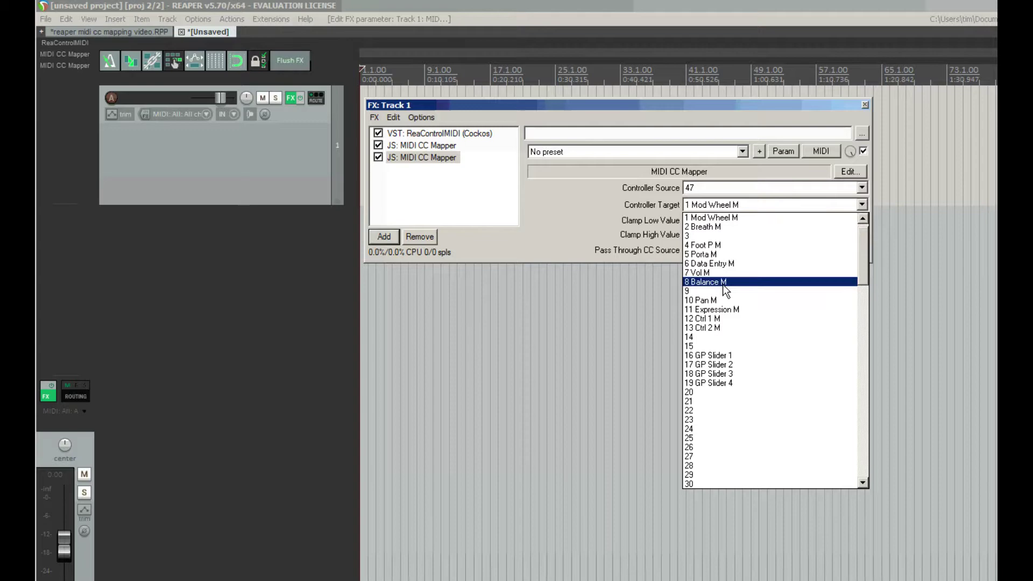
left_click(725, 311)
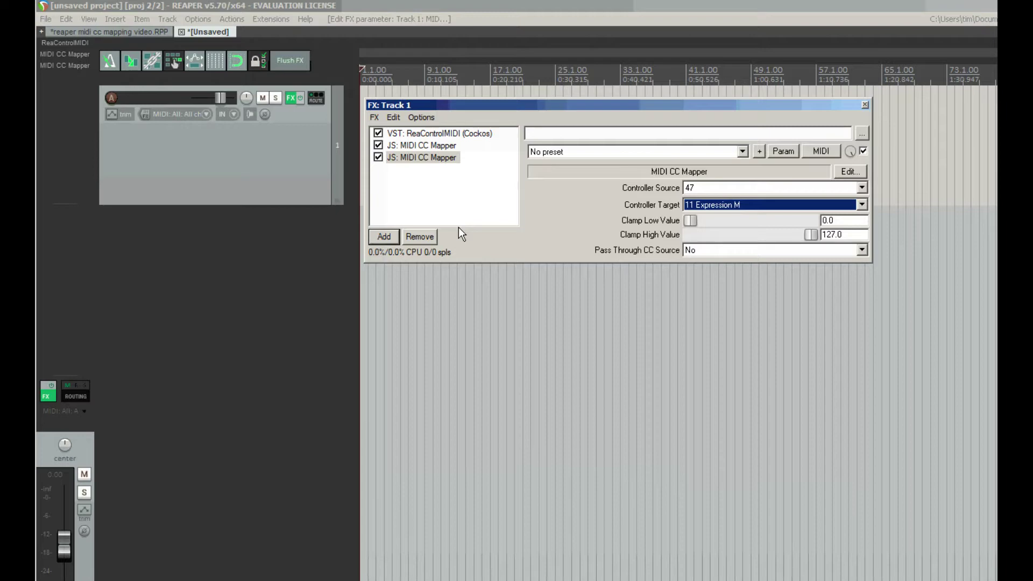
Append another ReaControlMIDI to the end of the chain and show its MIDI log.
left_click(384, 237)
type("reacont")
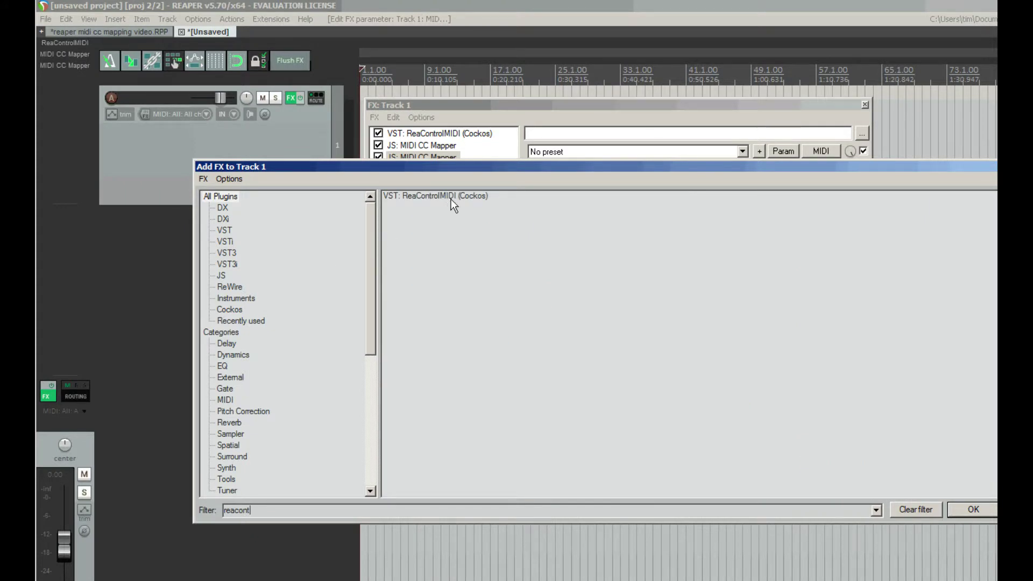
double_click(451, 199)
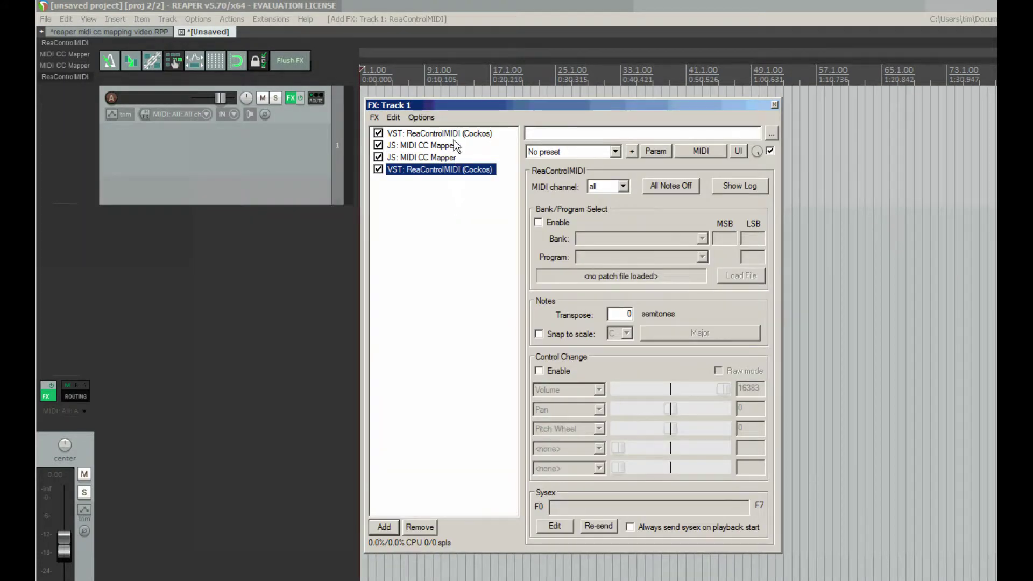
left_click(721, 186)
Clear the first ReaControlMIDI's MIDI activity log.
left_click(467, 133)
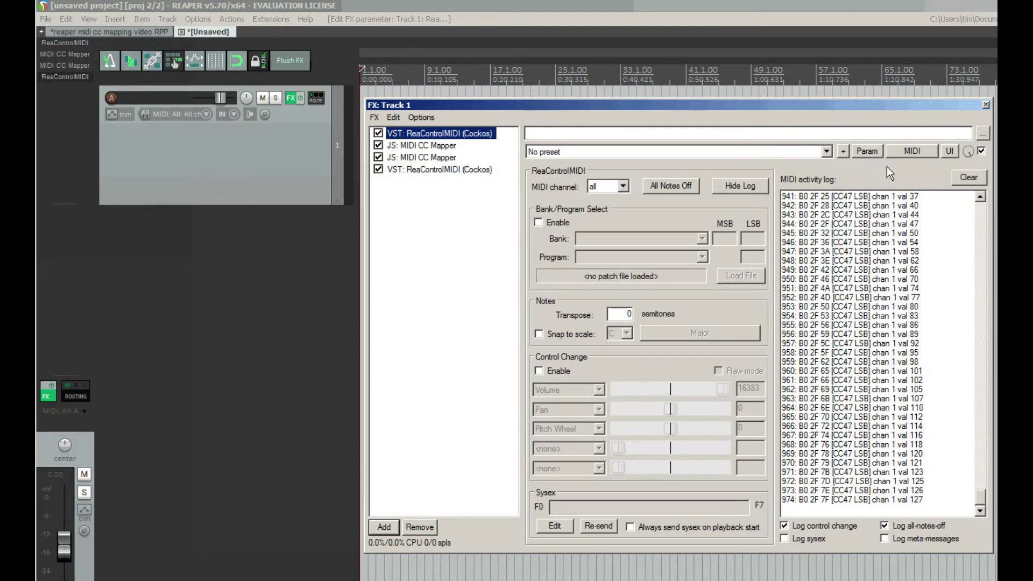
left_click(967, 178)
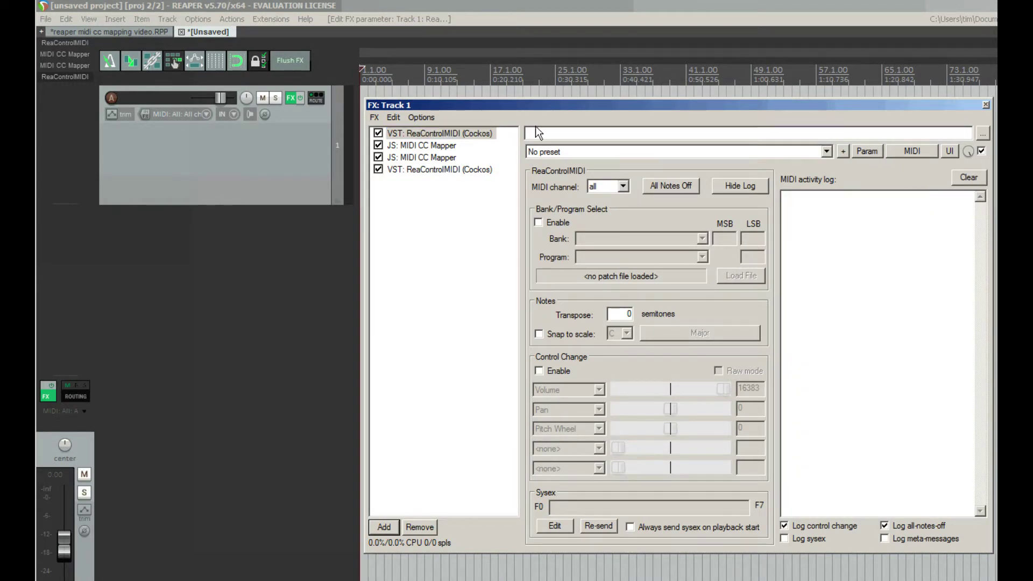
left_click(468, 137)
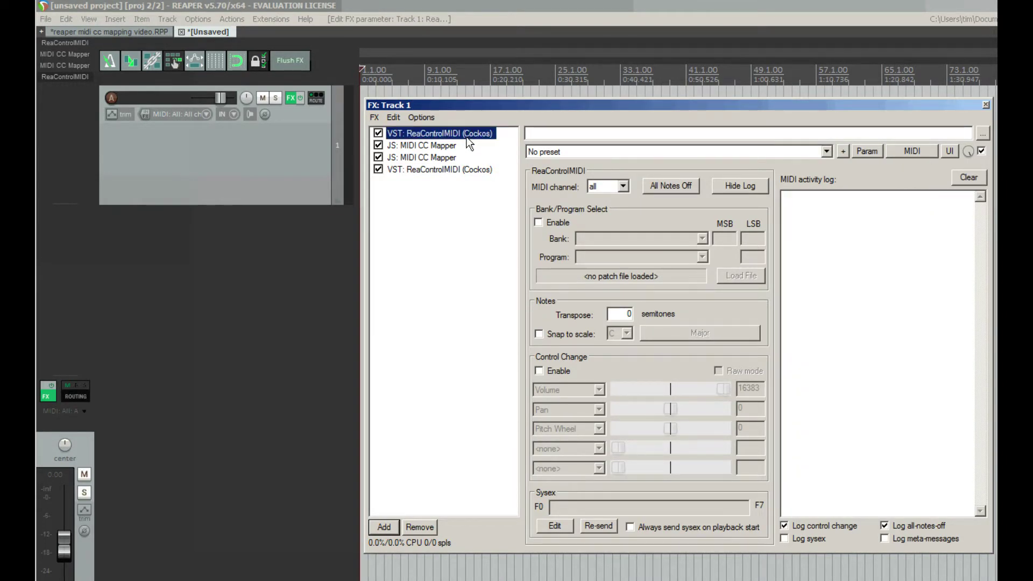
Select Track 1 and check the last ReaControlMIDI's log for fresh CC46/CC47 messages.
left_click(317, 196)
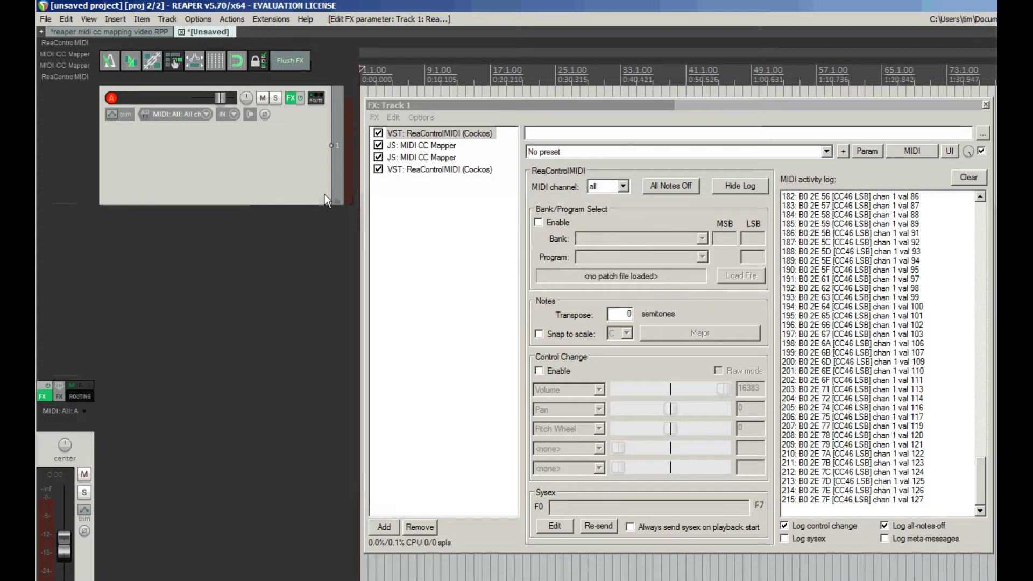
left_click(431, 170)
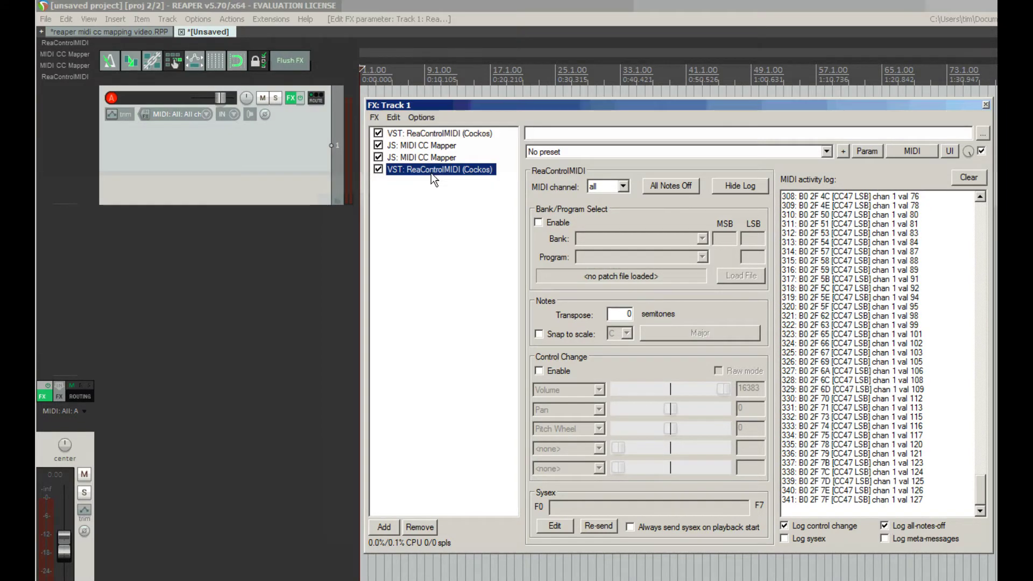